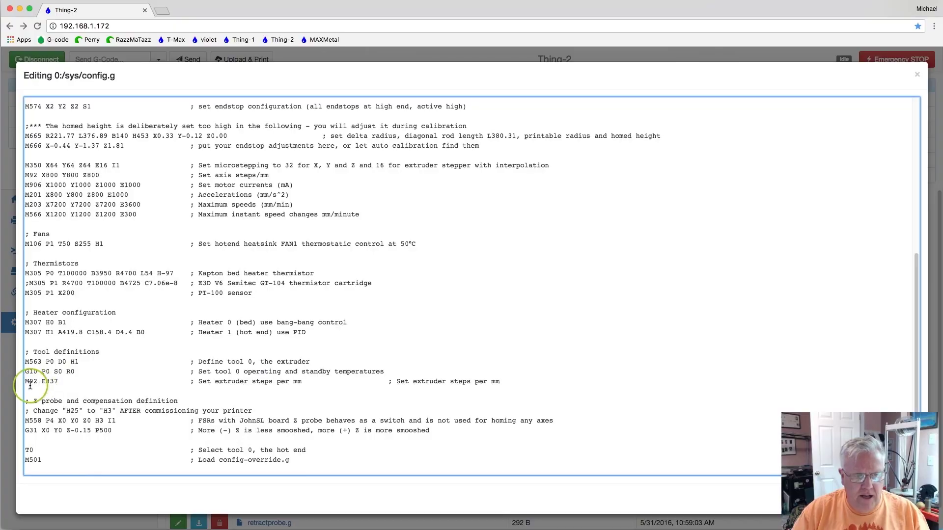
- Highlight the M92 E837 extruder steps line in config.g, then start a new browser tab
{"action": "left_click_drag", "start_coordinate": [28, 383], "coordinate": [91, 382]}
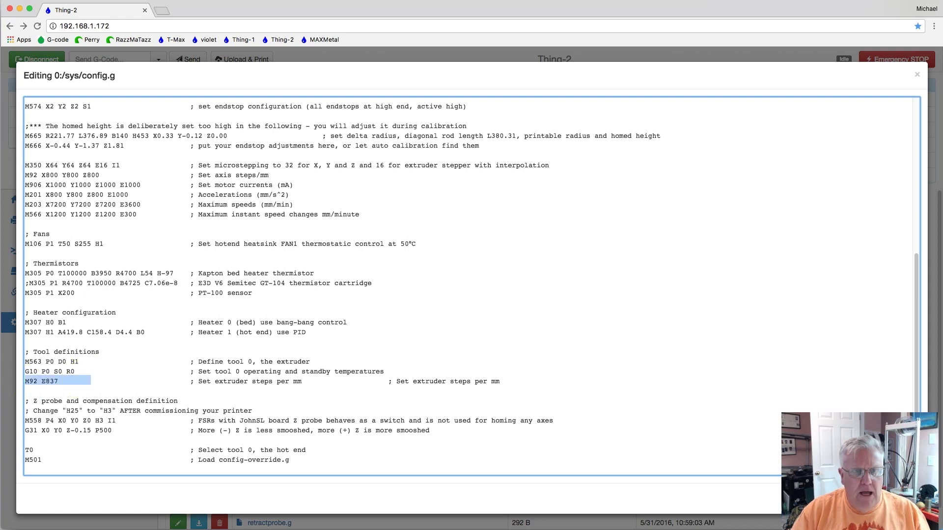
{"action": "left_click", "coordinate": [163, 18]}
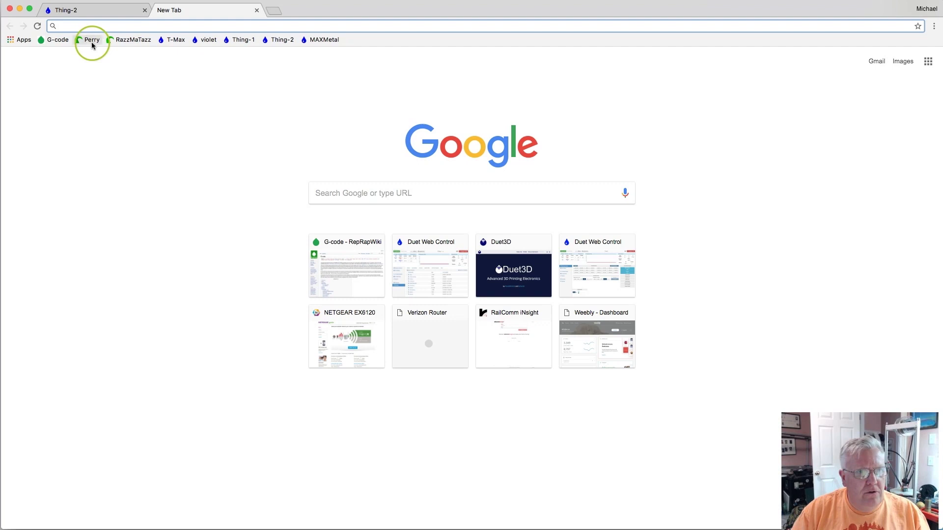
- Load the RepRap Wiki G-code reference page from the bookmark and skim through it
{"action": "left_click", "coordinate": [55, 39]}
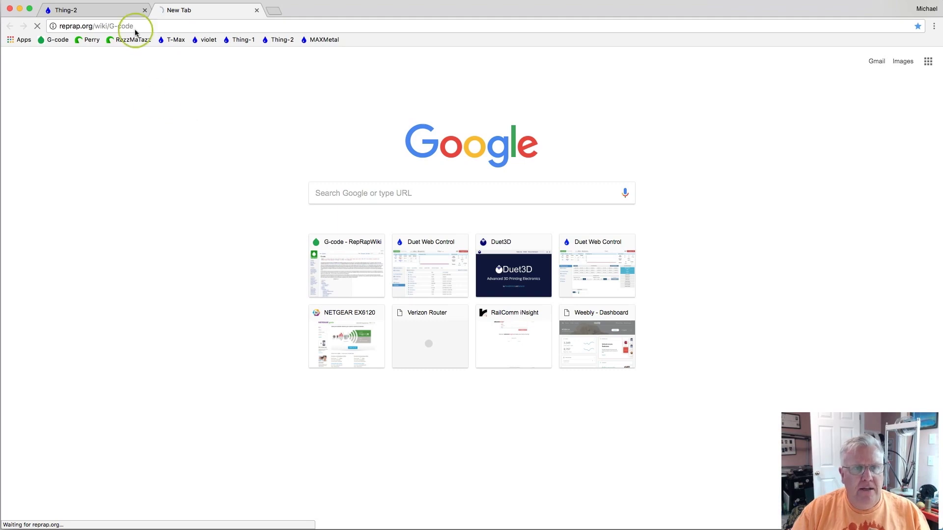
{"action": "left_click", "coordinate": [150, 26]}
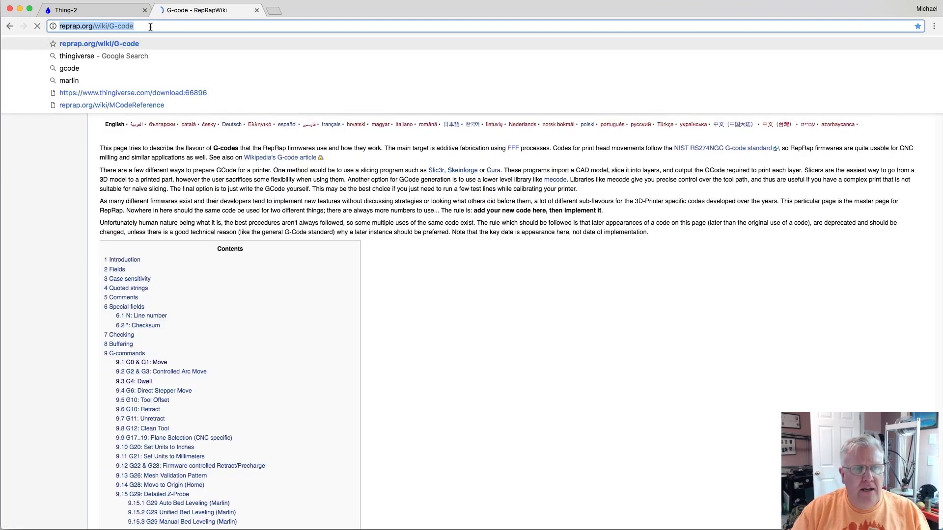
{"action": "left_click", "coordinate": [542, 366]}
{"action": "scroll", "coordinate": [542, 366], "scroll_direction": "down", "scroll_amount": 1}
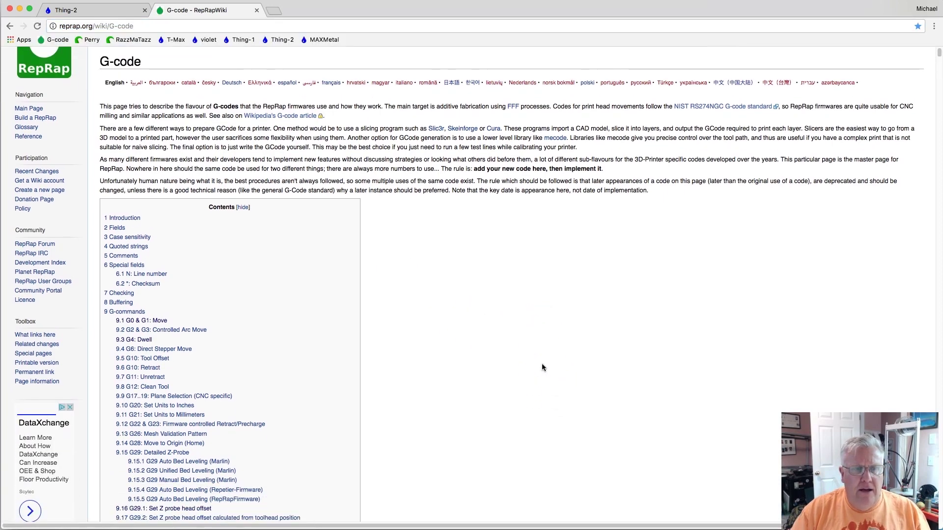
{"action": "scroll", "coordinate": [542, 368], "scroll_direction": "down", "scroll_amount": 1}
{"action": "scroll", "coordinate": [498, 388], "scroll_direction": "up", "scroll_amount": 2}
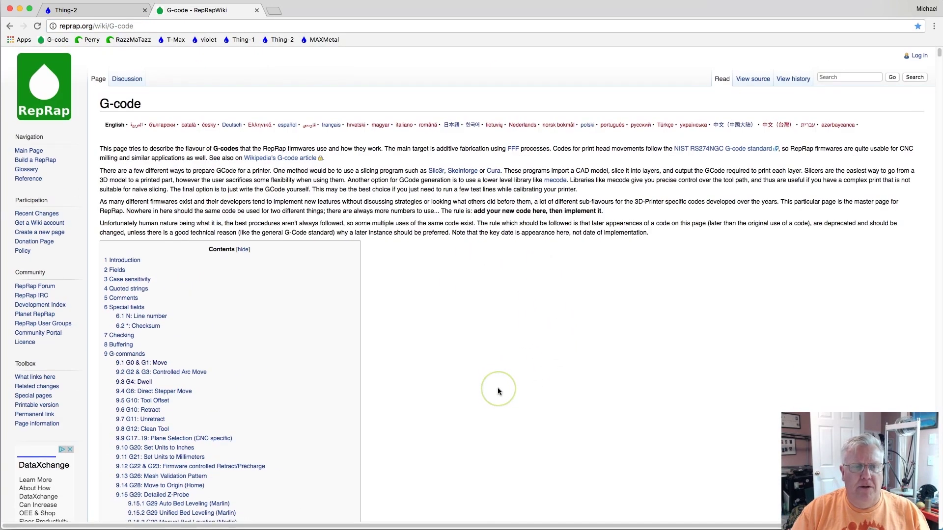
{"action": "scroll", "coordinate": [488, 388], "scroll_direction": "down", "scroll_amount": 7}
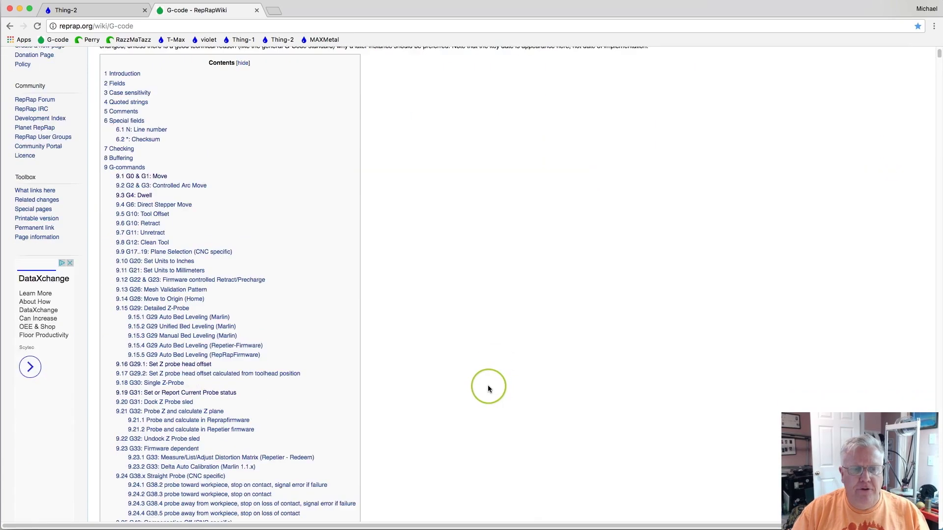
{"action": "scroll", "coordinate": [488, 388], "scroll_direction": "down", "scroll_amount": 20}
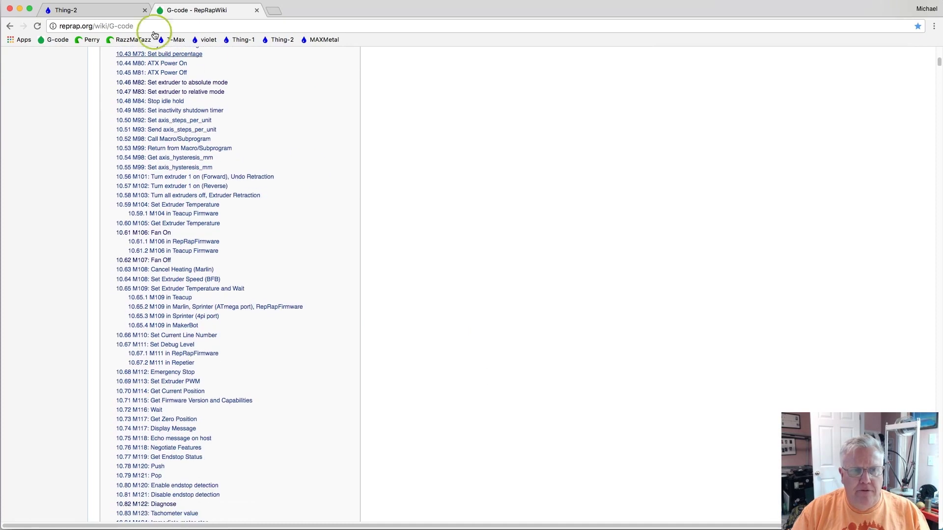
{"action": "left_click", "coordinate": [63, 9]}
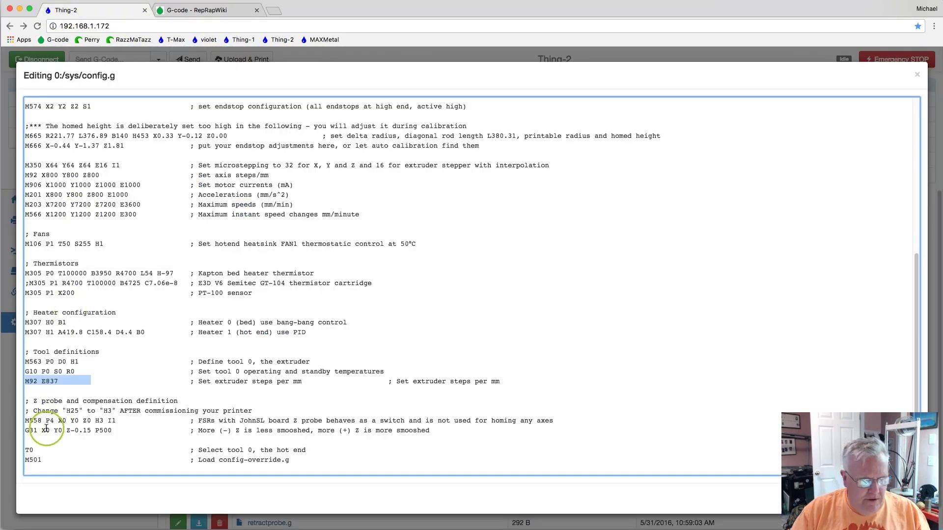
{"action": "left_click", "coordinate": [191, 10]}
- Search the G-code page for 'm92' and read the M92 Set axis_steps_per_unit parameters
{"action": "left_click", "coordinate": [384, 247]}
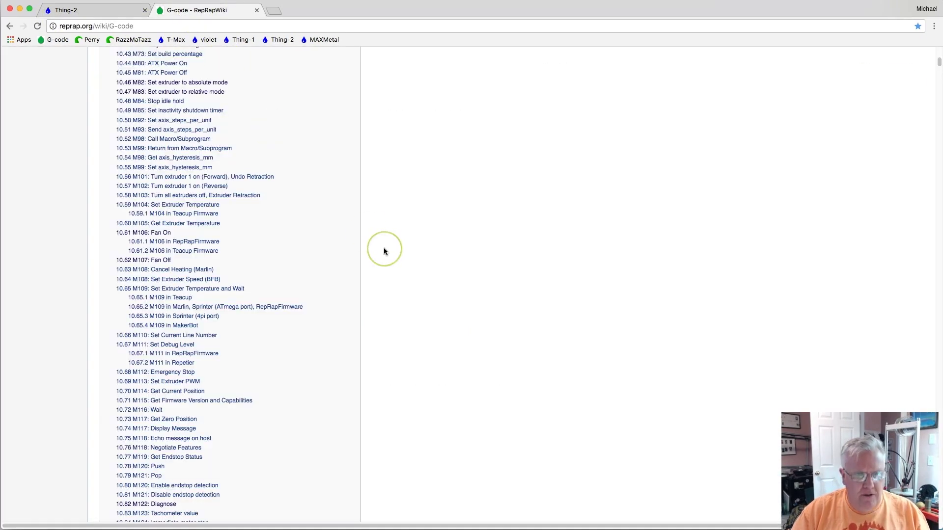
{"action": "key", "text": "super+f"}
{"action": "type", "text": "m92"}
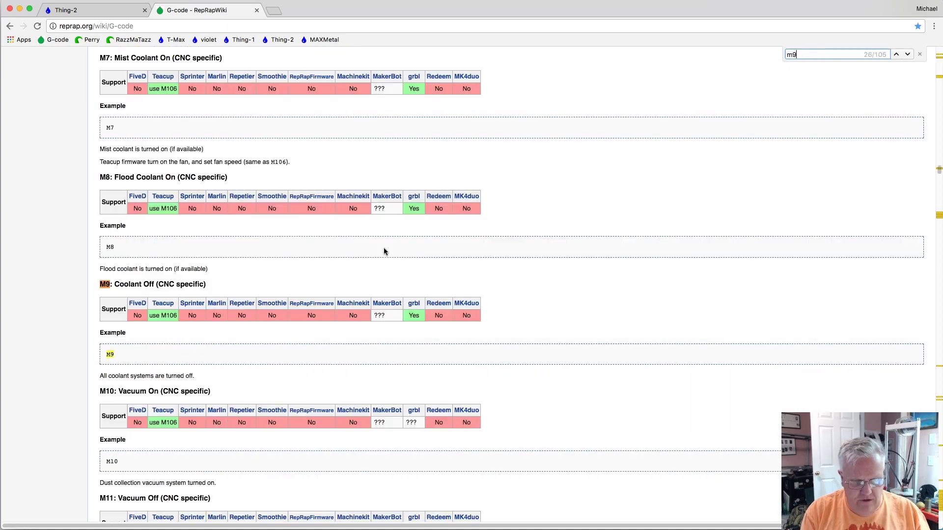
{"action": "left_click", "coordinate": [384, 259]}
{"action": "scroll", "coordinate": [385, 261], "scroll_direction": "down", "scroll_amount": 3}
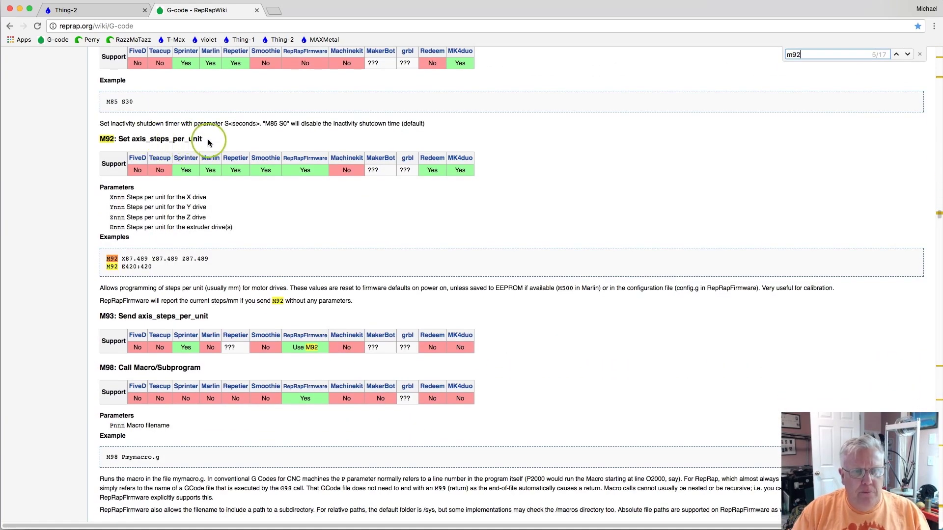
{"action": "left_click", "coordinate": [244, 212]}
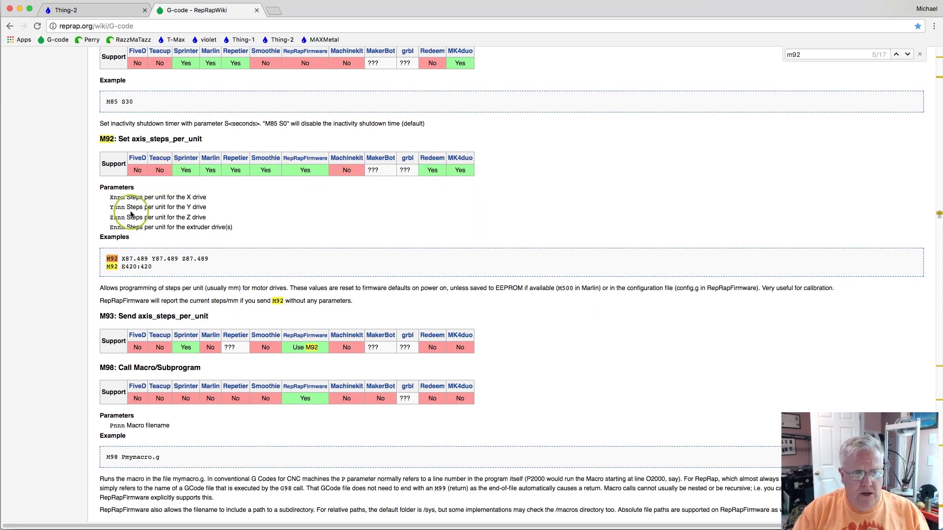
{"action": "left_click_drag", "start_coordinate": [90, 185], "coordinate": [311, 227]}
{"action": "left_click", "coordinate": [312, 232]}
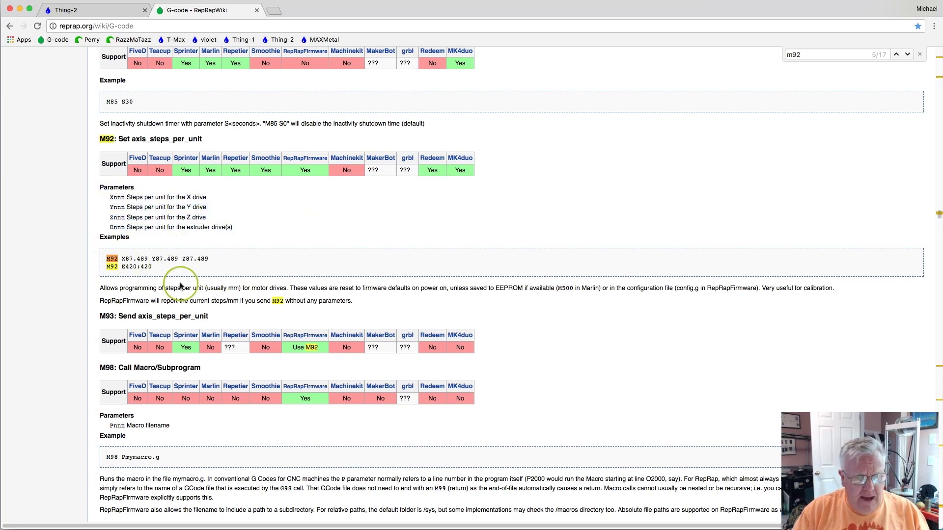
- Review the surrounding M92 section, then go back to the Thing-2 config.g editor
{"action": "scroll", "coordinate": [525, 348], "scroll_direction": "up", "scroll_amount": 1}
{"action": "scroll", "coordinate": [173, 302], "scroll_direction": "up", "scroll_amount": 8}
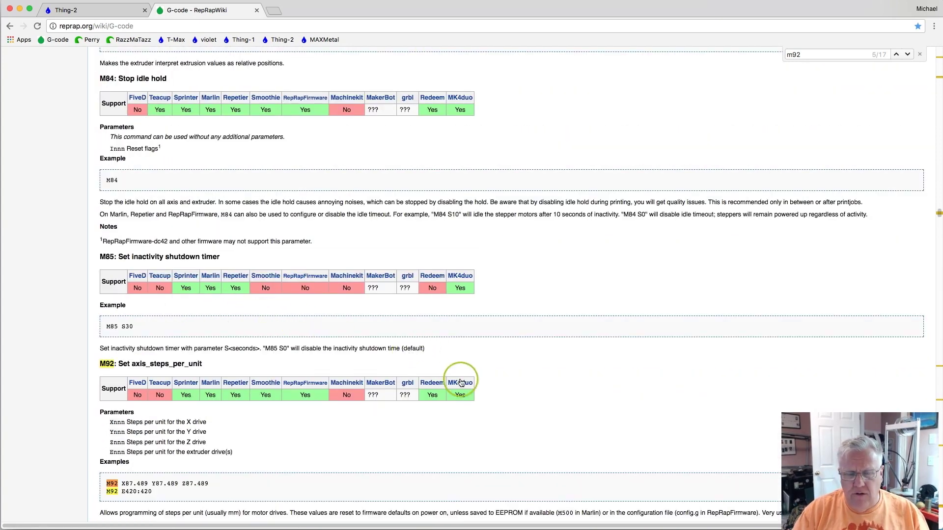
{"action": "scroll", "coordinate": [606, 399], "scroll_direction": "up", "scroll_amount": 3}
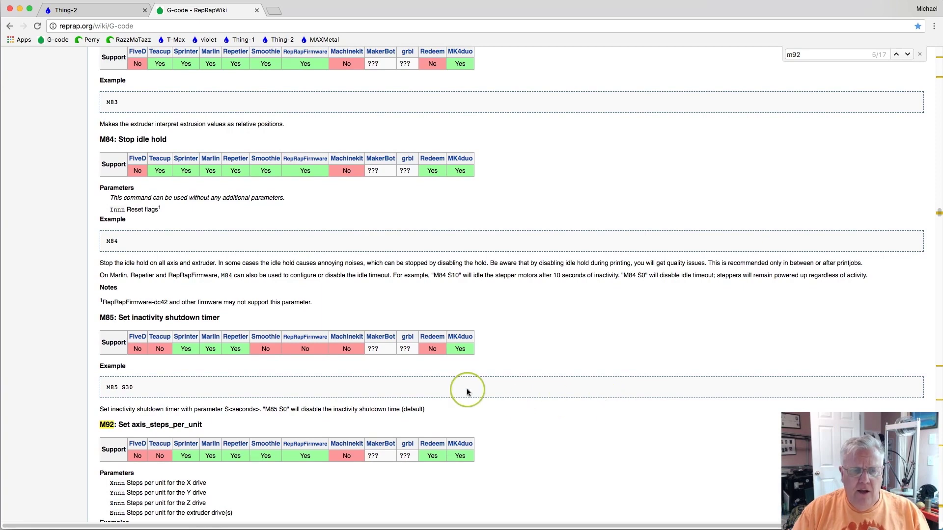
{"action": "scroll", "coordinate": [468, 391], "scroll_direction": "down", "scroll_amount": 5}
{"action": "scroll", "coordinate": [468, 391], "scroll_direction": "up", "scroll_amount": 10}
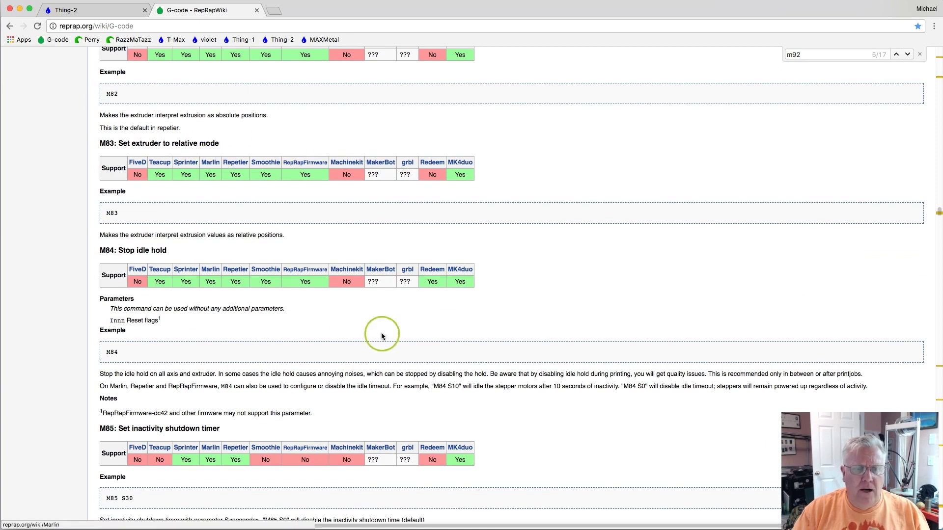
{"action": "scroll", "coordinate": [199, 241], "scroll_direction": "up", "scroll_amount": 15}
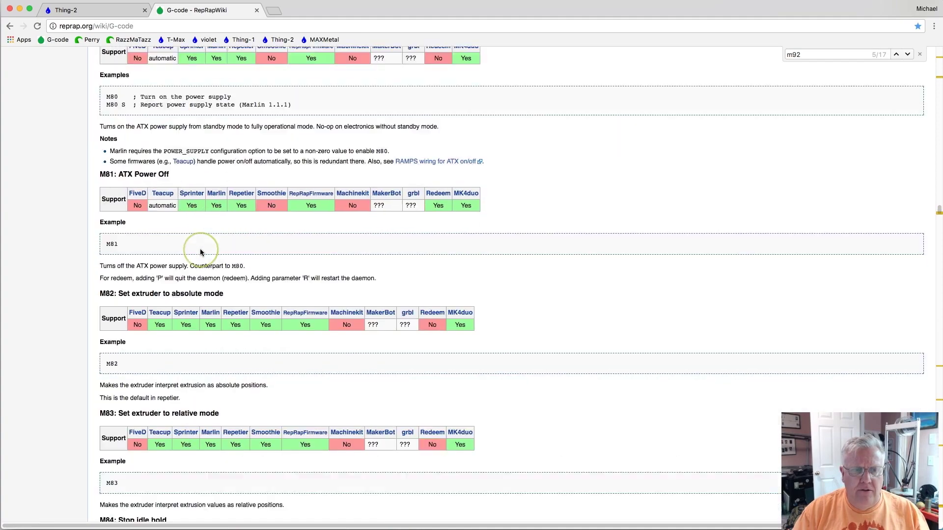
{"action": "scroll", "coordinate": [200, 253], "scroll_direction": "down", "scroll_amount": 15}
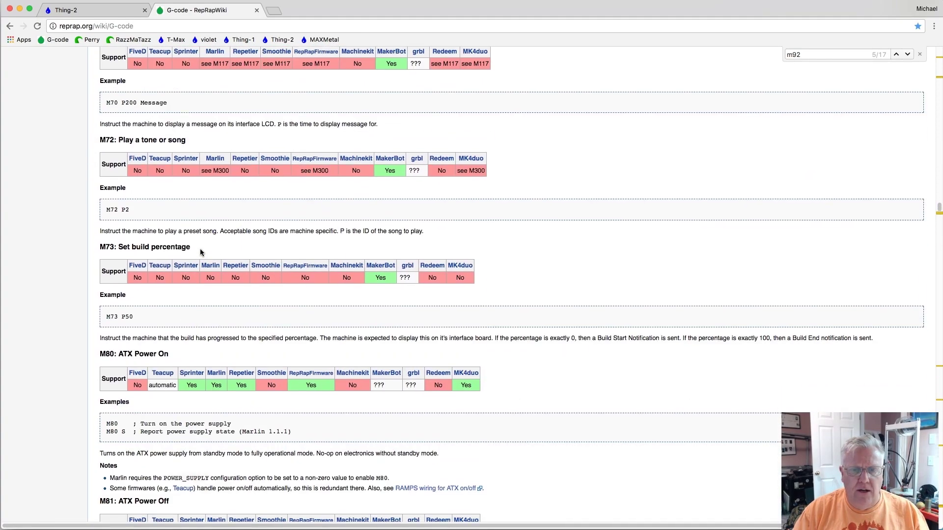
{"action": "scroll", "coordinate": [200, 252], "scroll_direction": "down", "scroll_amount": 1}
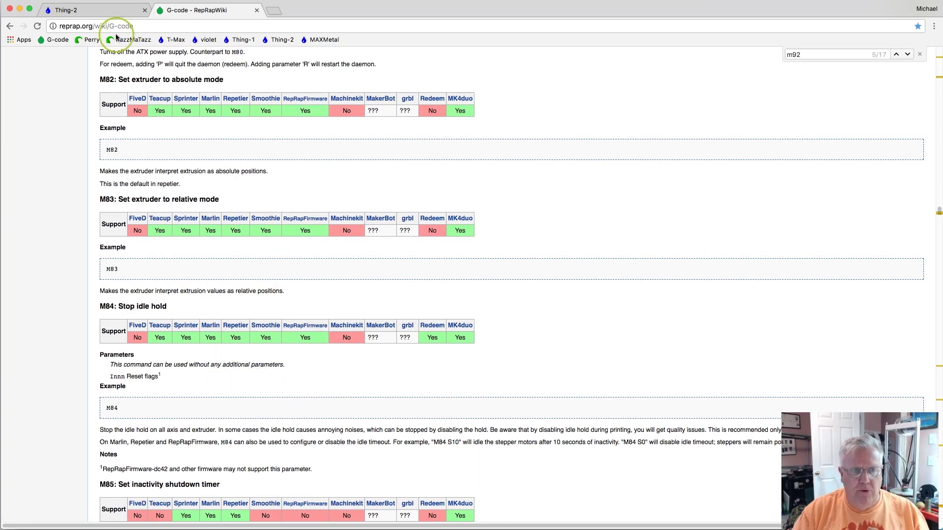
{"action": "left_click", "coordinate": [73, 10]}
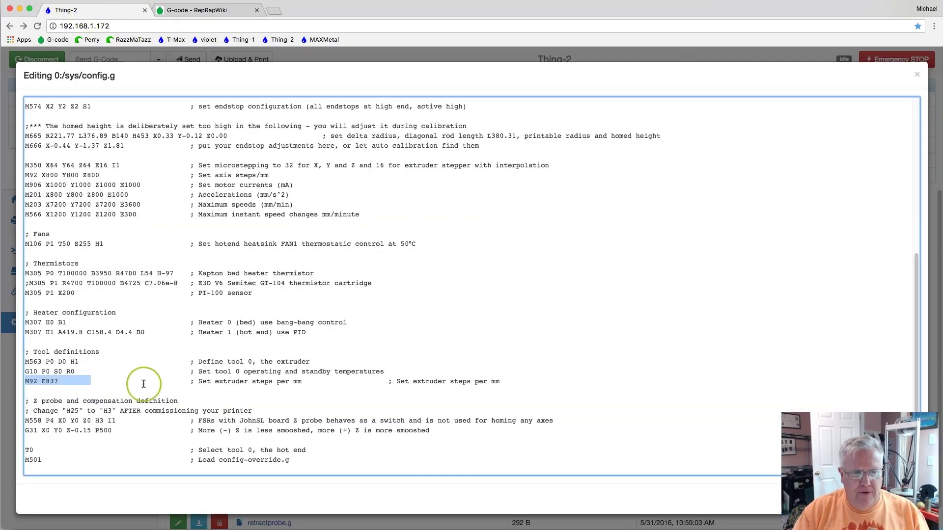
{"action": "left_click", "coordinate": [64, 383]}
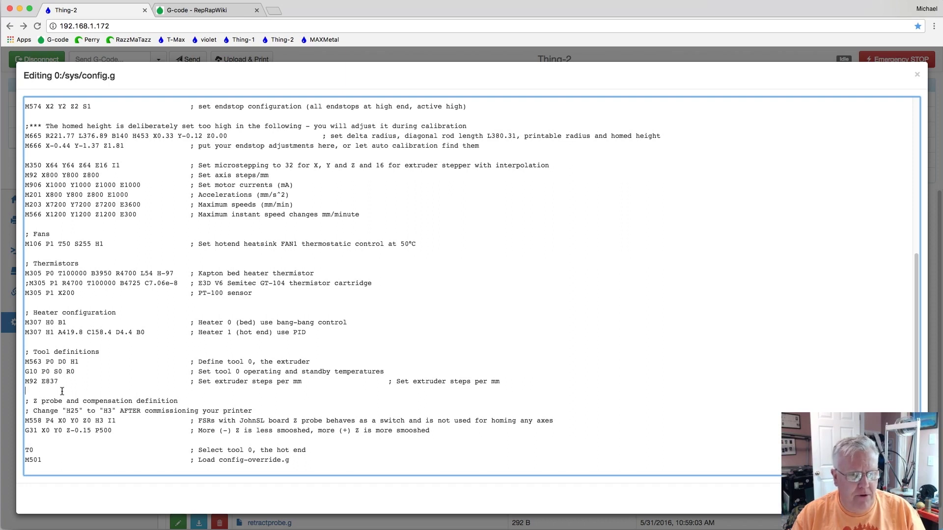
{"action": "left_click", "coordinate": [62, 391]}
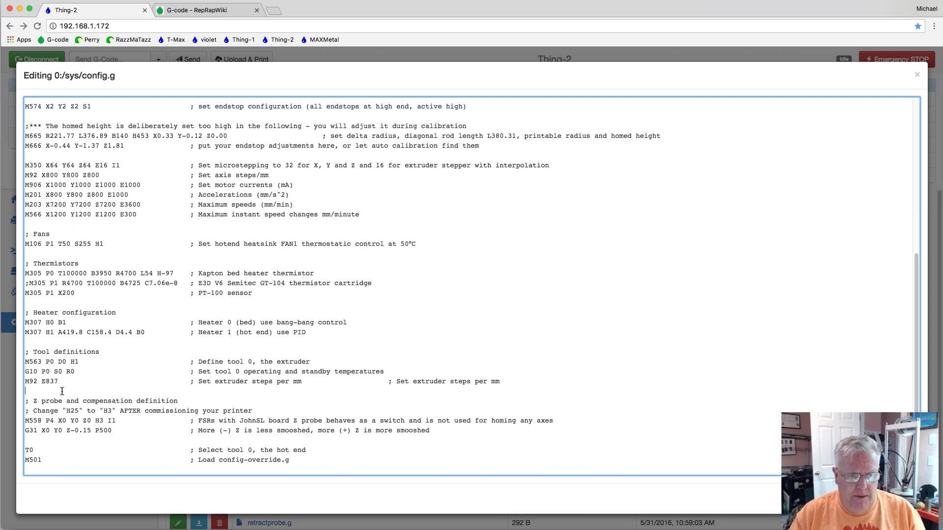
{"action": "left_click", "coordinate": [61, 391]}
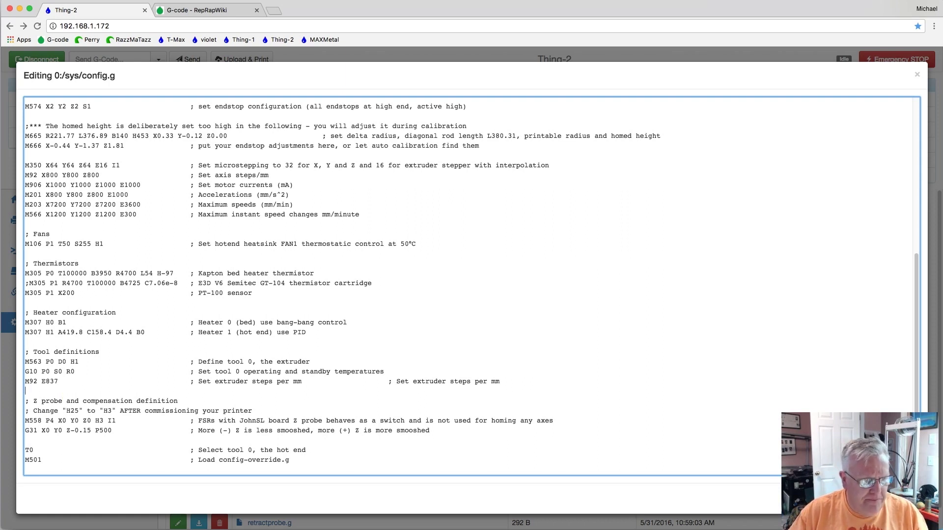
{"action": "key", "text": "super+Tab"}
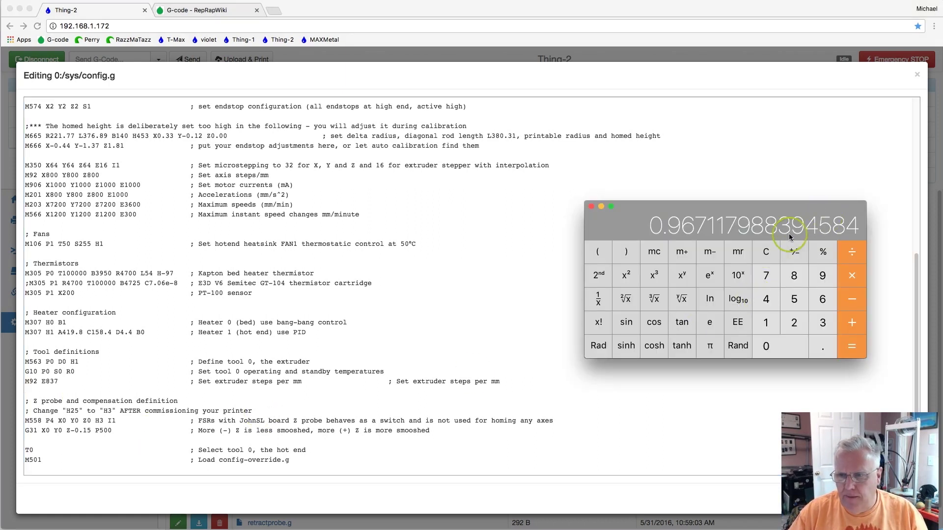
- Divide 100 by 103.4 in Calculator (0.967117988394584), then replace it with the rounded 0.97
{"action": "left_click", "coordinate": [766, 251]}
{"action": "left_click_drag", "start_coordinate": [753, 214], "coordinate": [515, 172]}
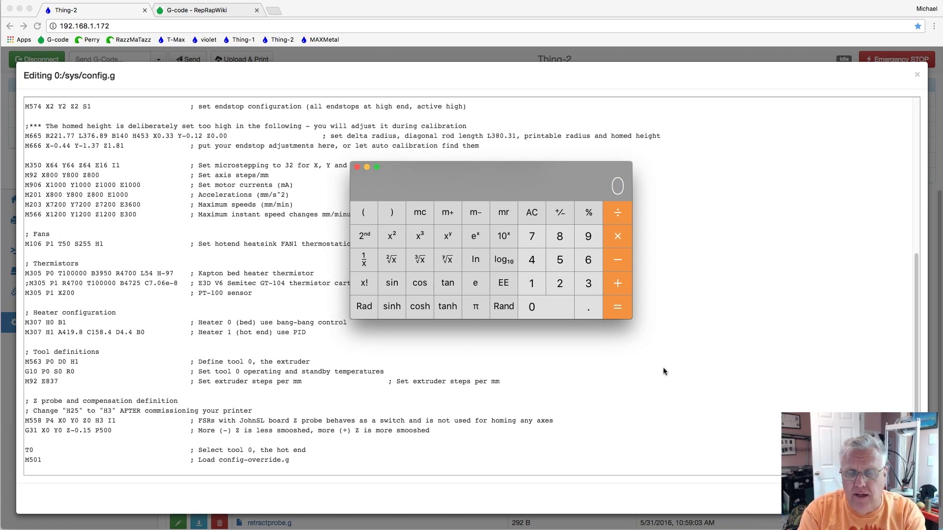
{"action": "type", "text": "100"}
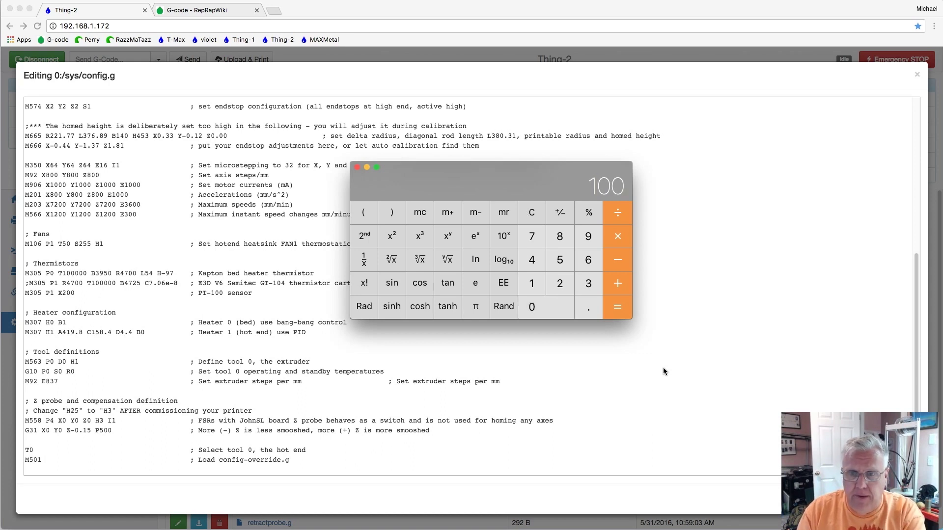
{"action": "left_click", "coordinate": [714, 199]}
{"action": "left_click", "coordinate": [614, 213]}
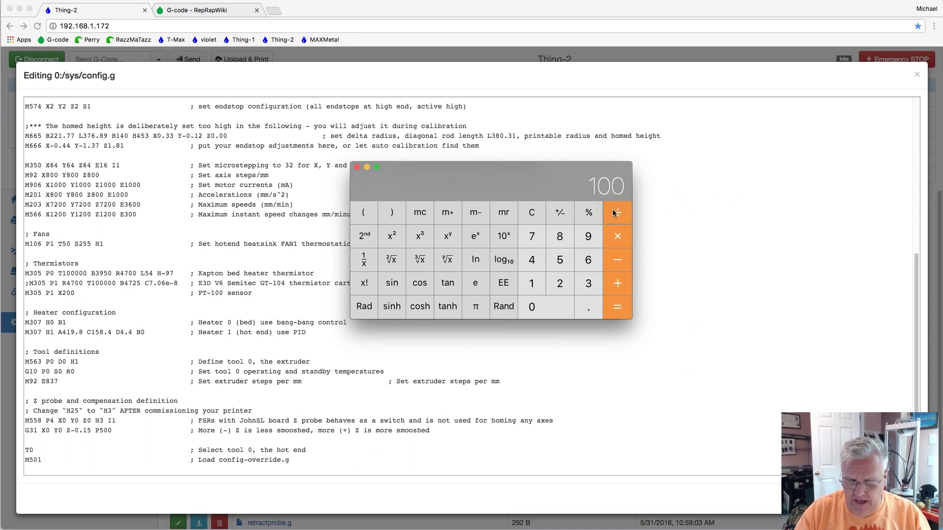
{"action": "type", "text": "103.4"}
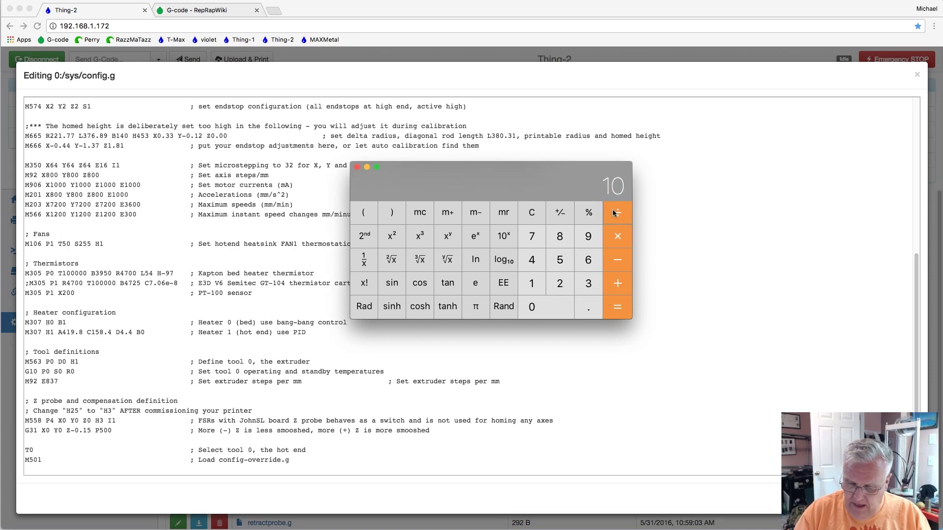
{"action": "left_click", "coordinate": [619, 310]}
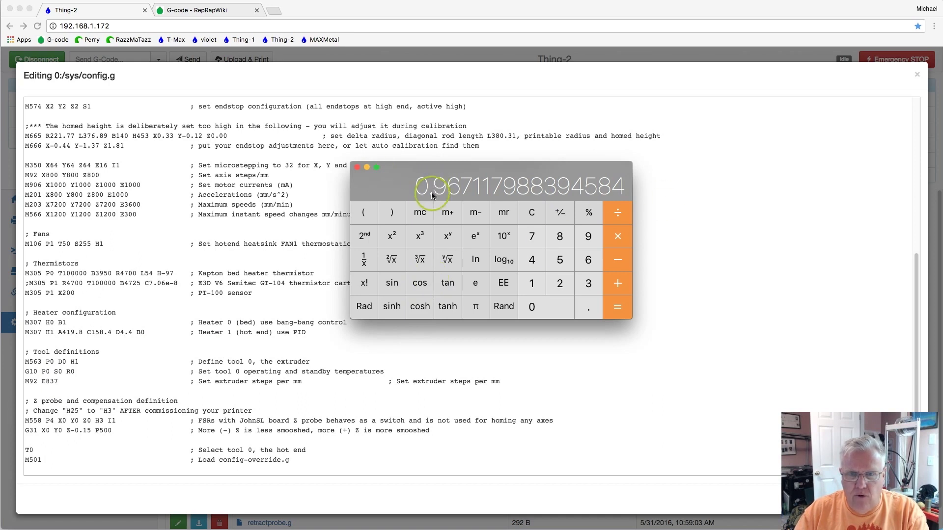
{"action": "left_click", "coordinate": [532, 213]}
{"action": "type", "text": ".97"}
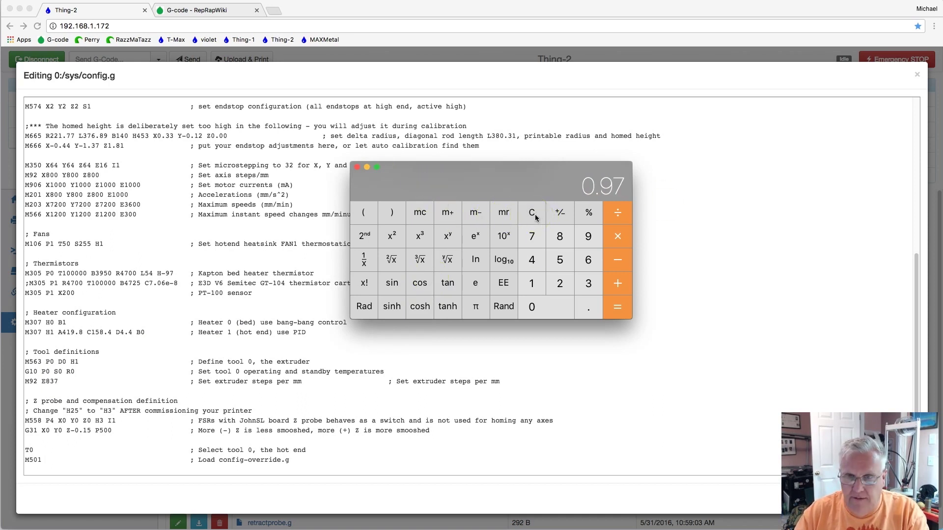
- Multiply 0.97 by 837 in Calculator to get 811.89
{"action": "key", "text": "super+c"}
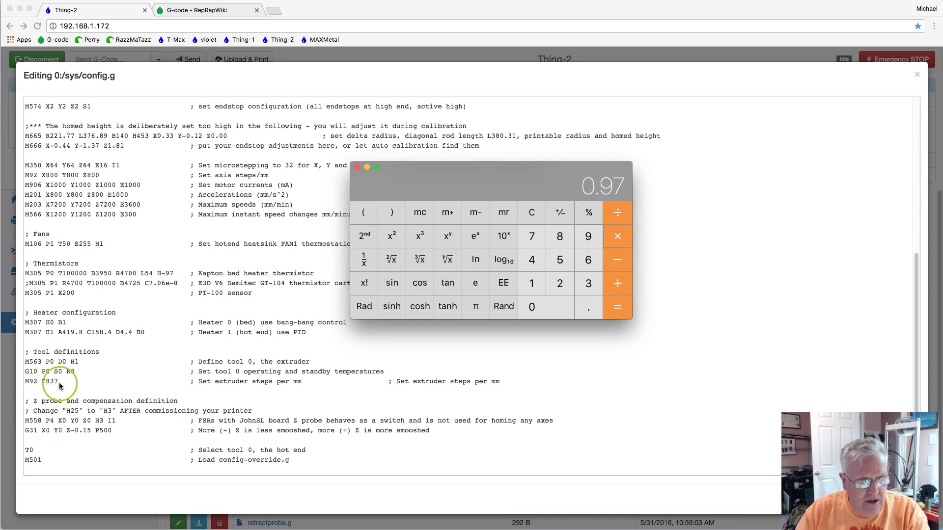
{"action": "type", "text": "837"}
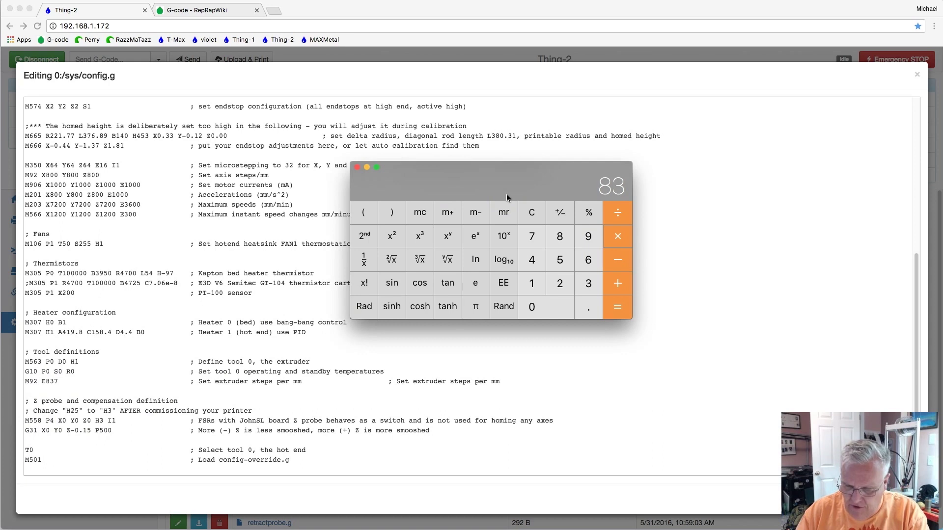
{"action": "left_click", "coordinate": [618, 305]}
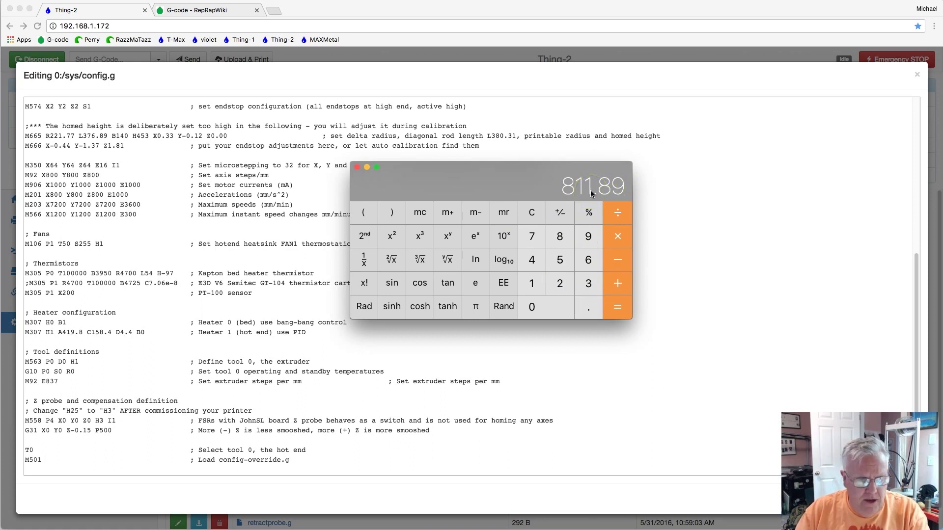
- Overwrite the duplicate '; Set extruder steps per mm' comment on the M92 E837 line with 'old: 837'
{"action": "left_click", "coordinate": [53, 382]}
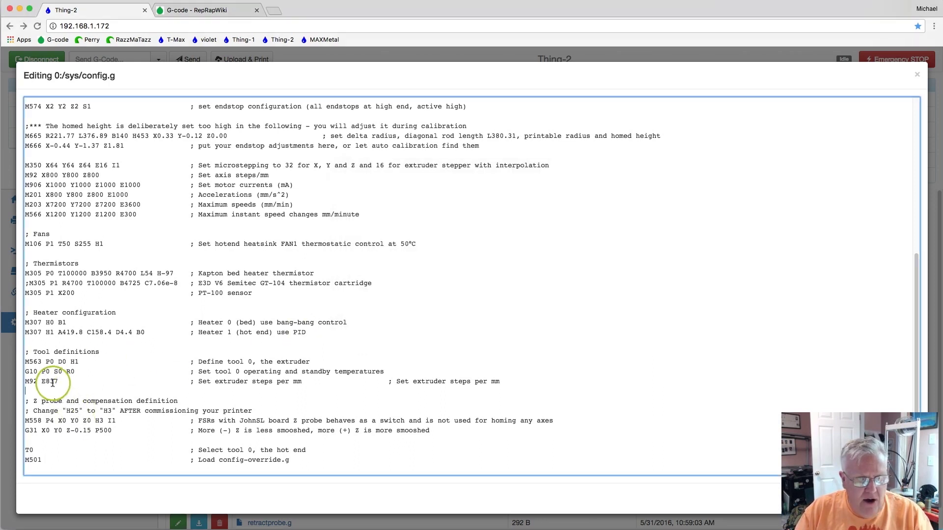
{"action": "left_click", "coordinate": [47, 382]}
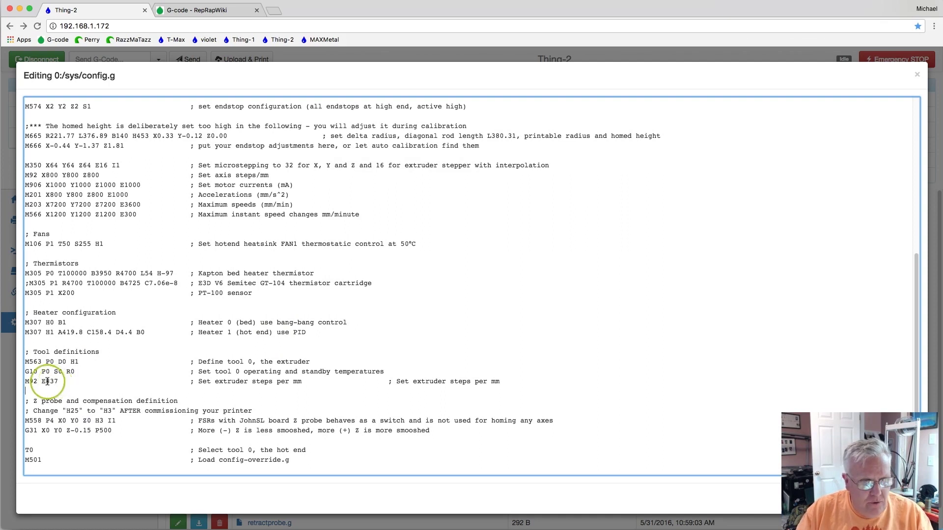
{"action": "left_click_drag", "start_coordinate": [46, 382], "coordinate": [54, 383]}
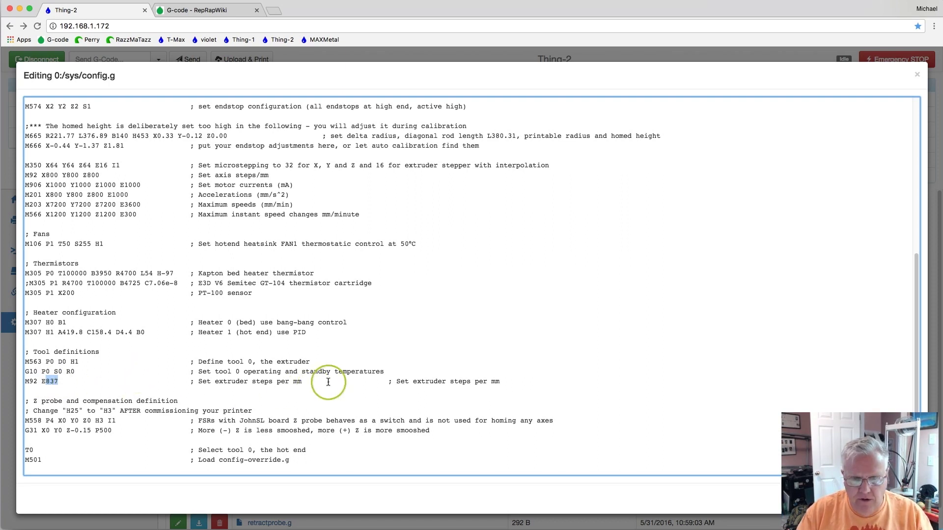
{"action": "left_click_drag", "start_coordinate": [386, 380], "coordinate": [506, 382]}
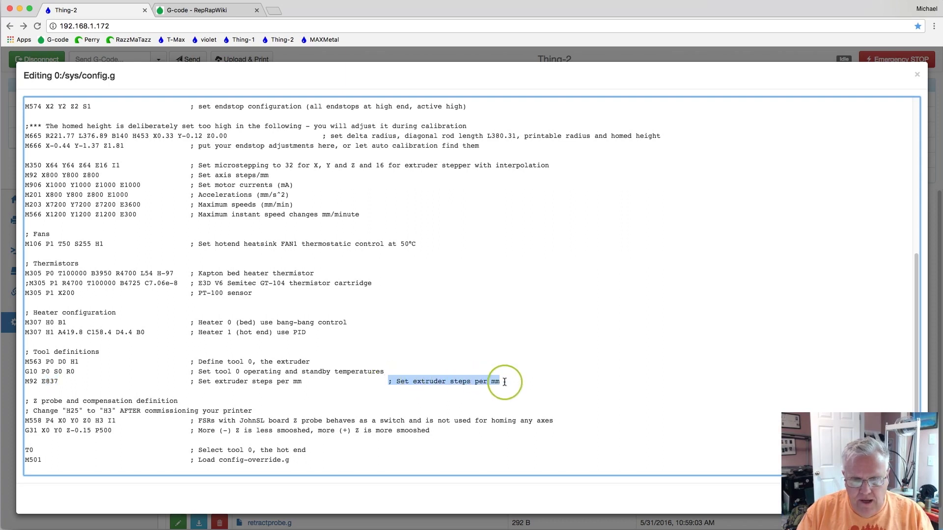
{"action": "type", "text": "old"}
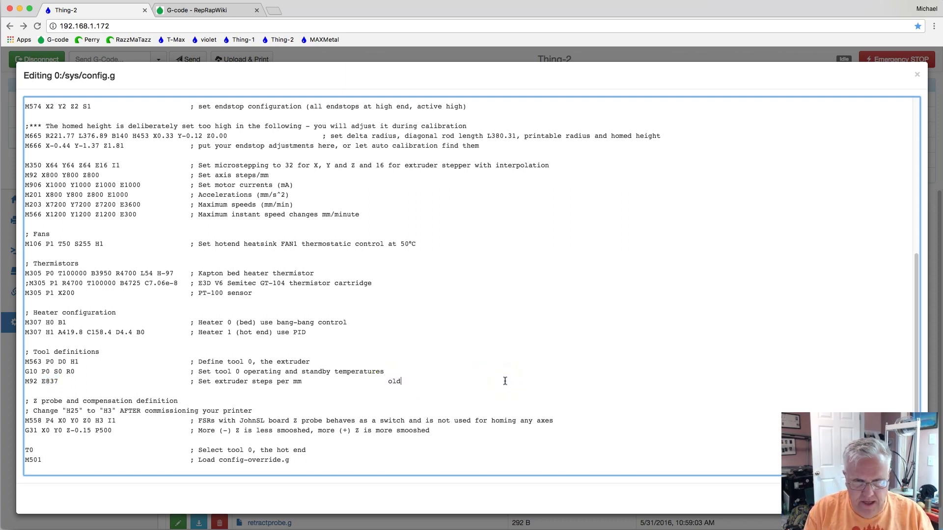
{"action": "type", "text": ": 837"}
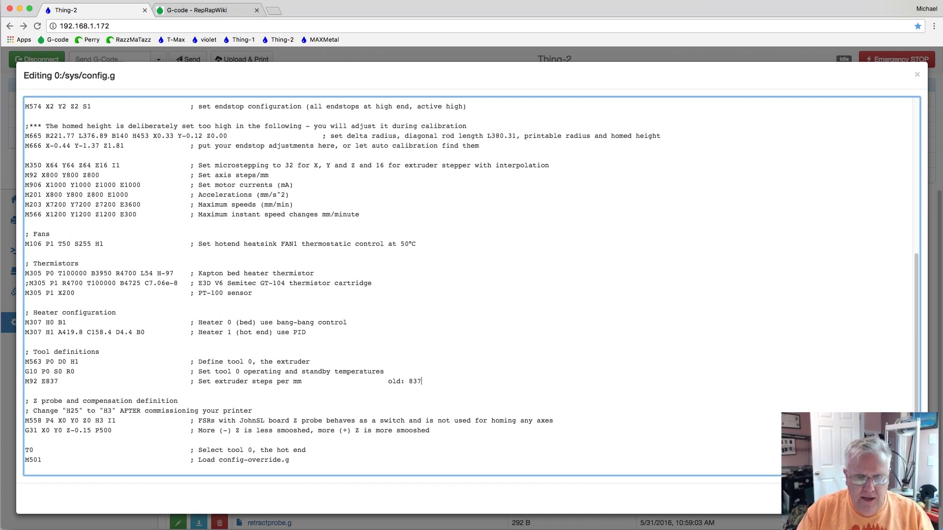
{"action": "key", "text": "super+Tab"}
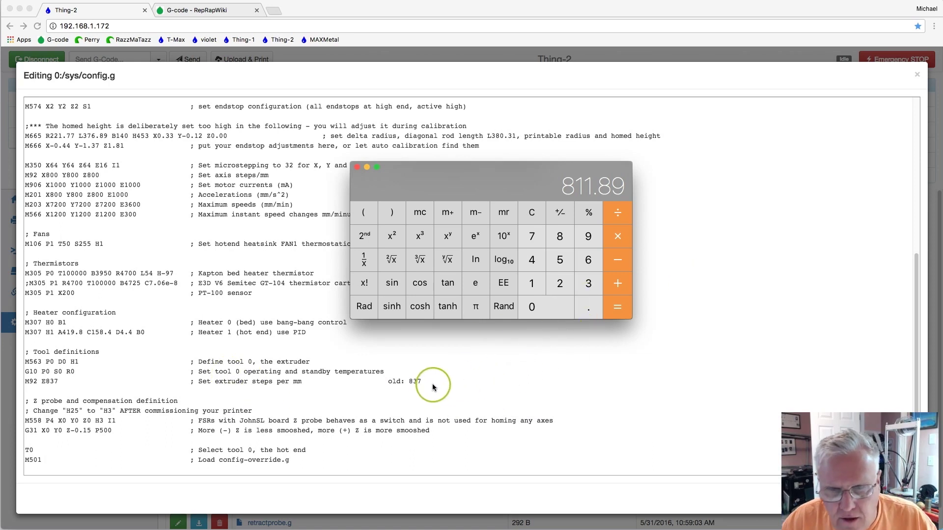
{"action": "left_click", "coordinate": [51, 382]}
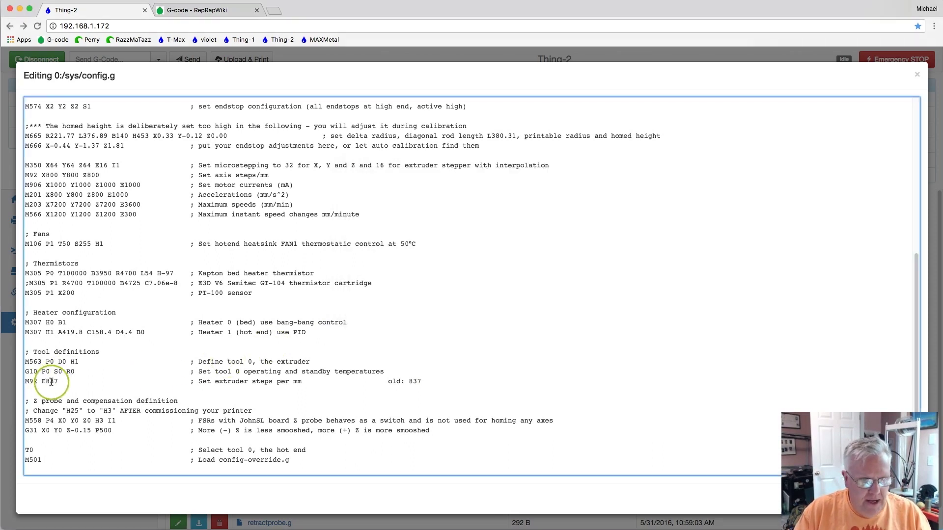
- Change M92 E837 to M92 E811.9 in config.g and save the file
{"action": "left_click_drag", "start_coordinate": [50, 383], "coordinate": [57, 381]}
{"action": "type", "text": "11.9"}
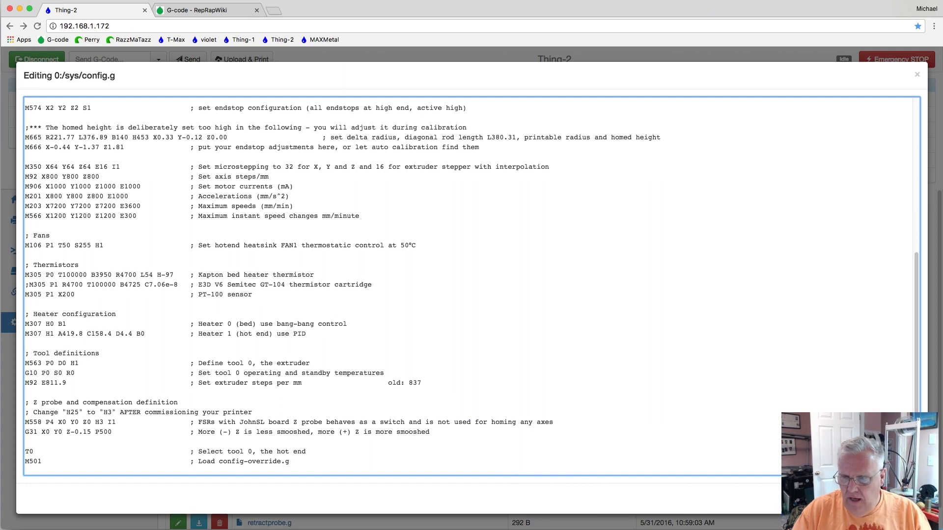
{"action": "key", "text": "super+Tab"}
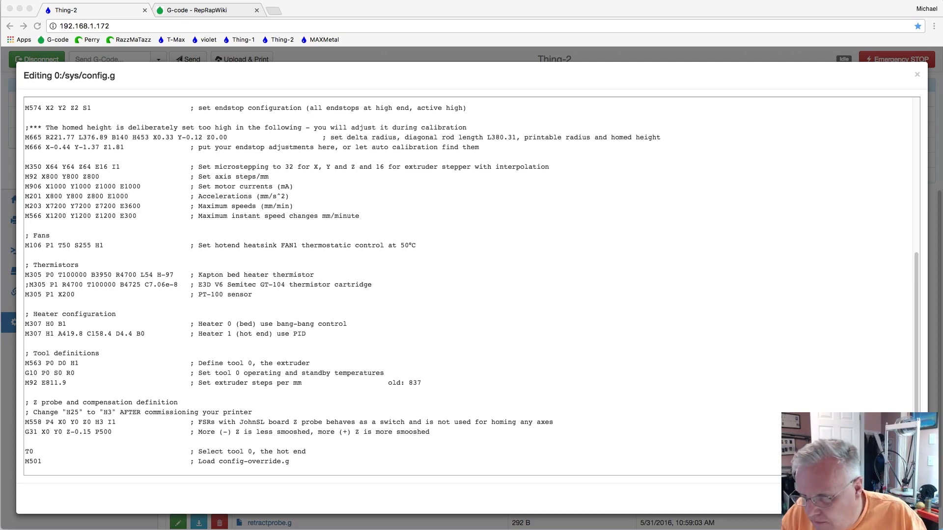
{"action": "scroll", "coordinate": [475, 411], "scroll_direction": "up", "scroll_amount": 5}
{"action": "scroll", "coordinate": [475, 412], "scroll_direction": "down", "scroll_amount": 5}
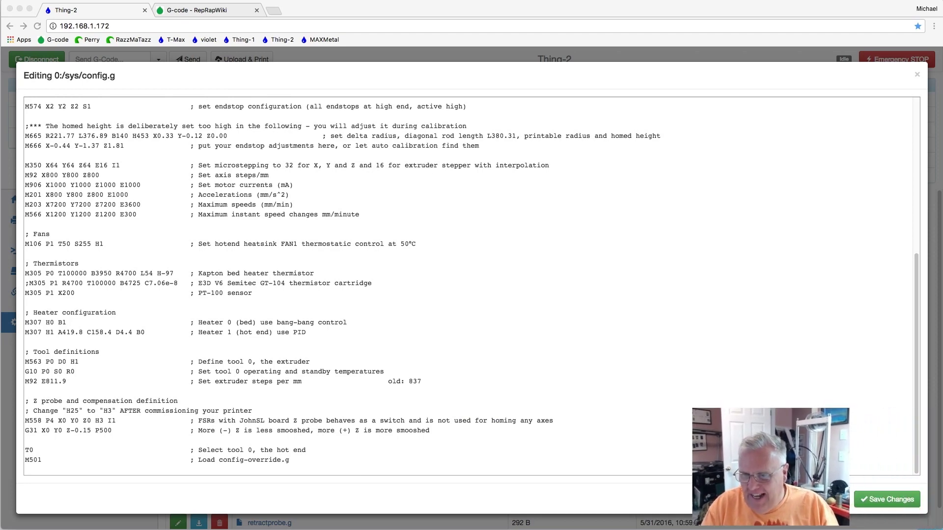
{"action": "left_click", "coordinate": [887, 501]}
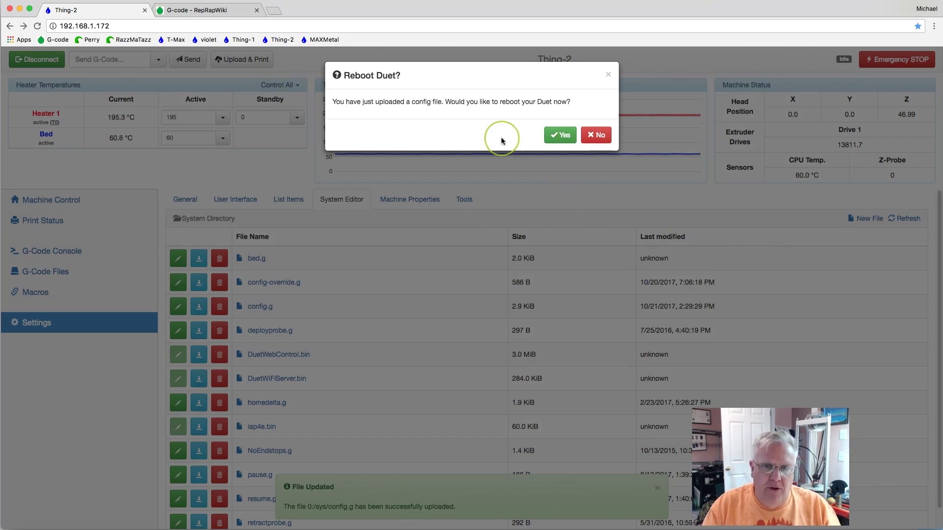
- Answer Yes to the Reboot Duet? prompt so the saved config.g takes effect
{"action": "left_click", "coordinate": [556, 137]}
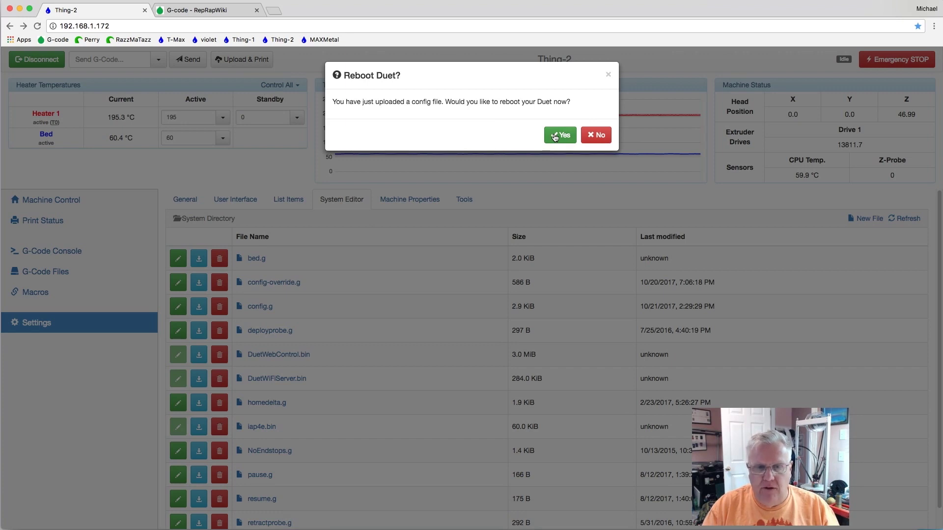
{"action": "left_click", "coordinate": [558, 137]}
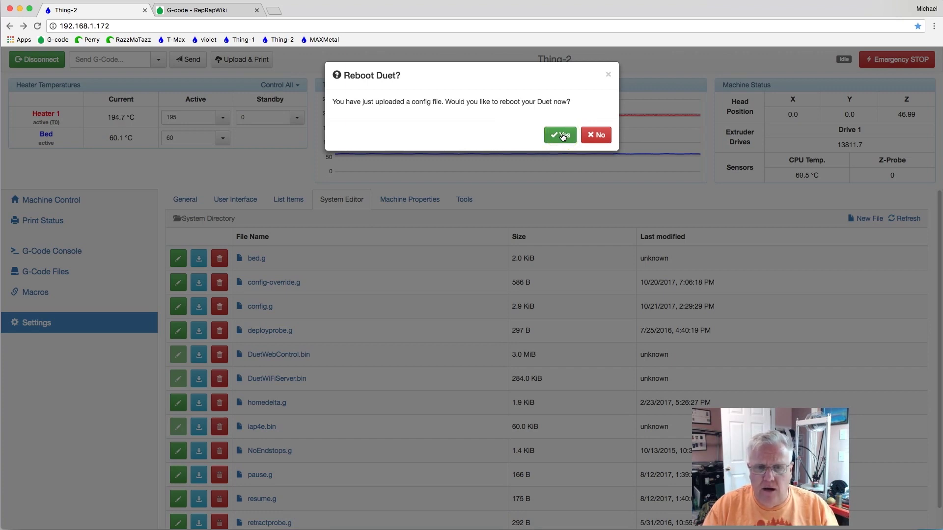
{"action": "left_click", "coordinate": [564, 137]}
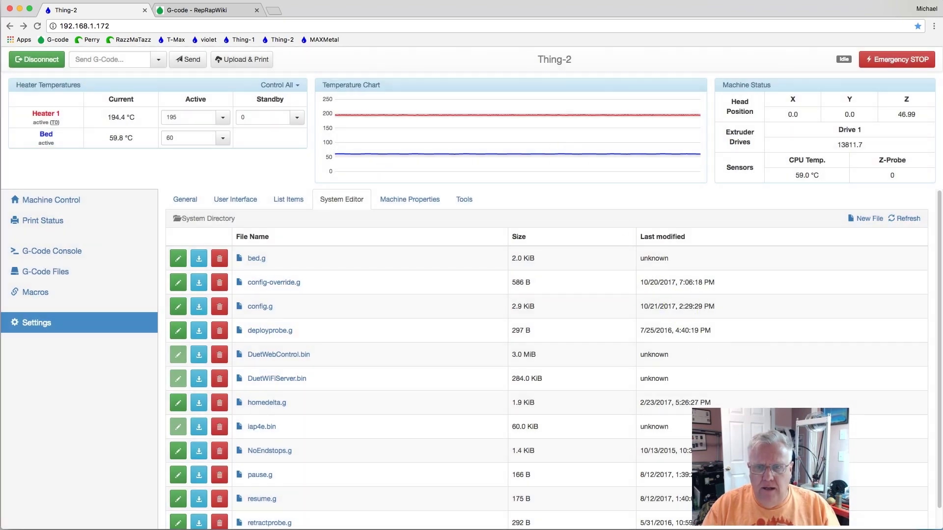
{"action": "left_click", "coordinate": [283, 334]}
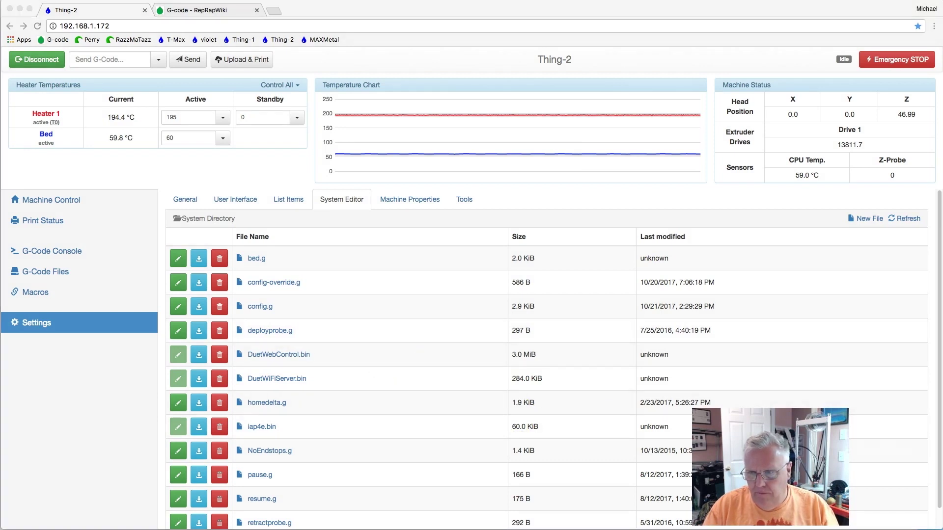
- Let the Duet restart until setpoints read 0 and head position shows n/a
{"action": "left_click_drag", "start_coordinate": [749, 401], "coordinate": [833, 400]}
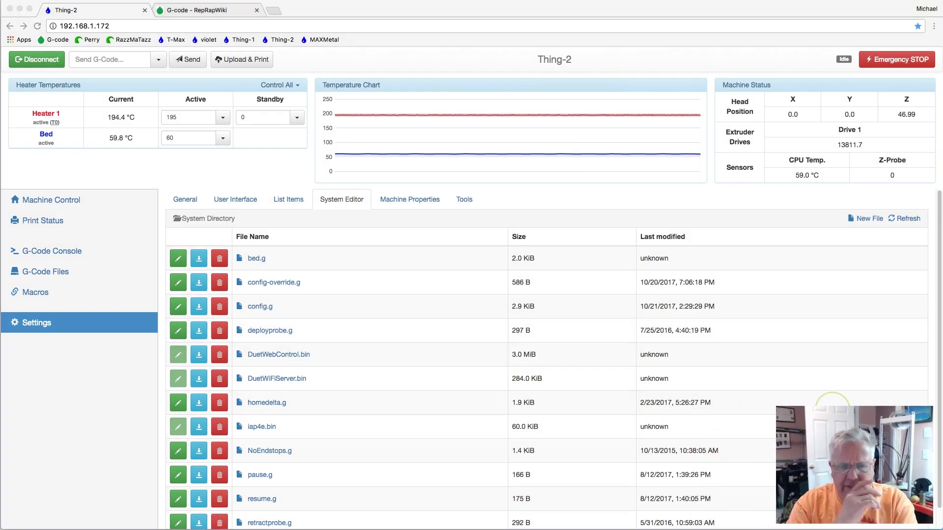
{"action": "left_click", "coordinate": [72, 199]}
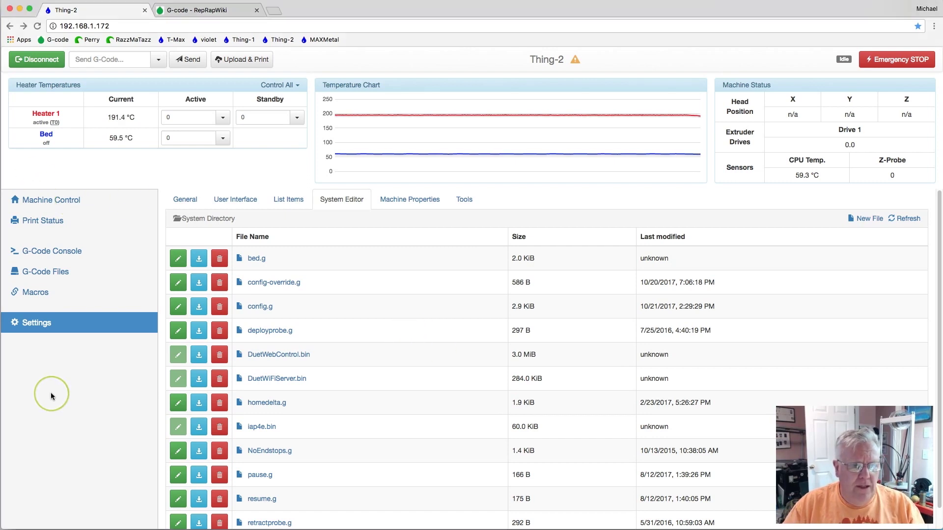